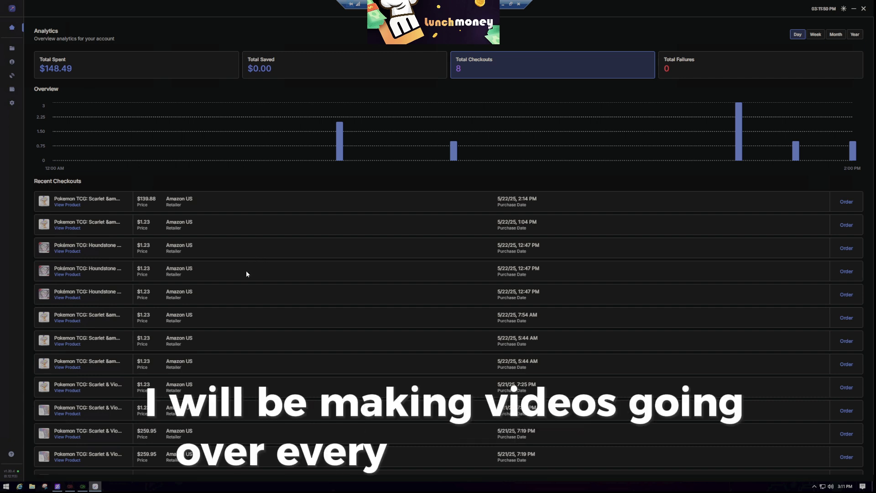
# Go to the Accounts page and start adding a new account to Test Group.
pyautogui.scroll(-8, 239, 269)
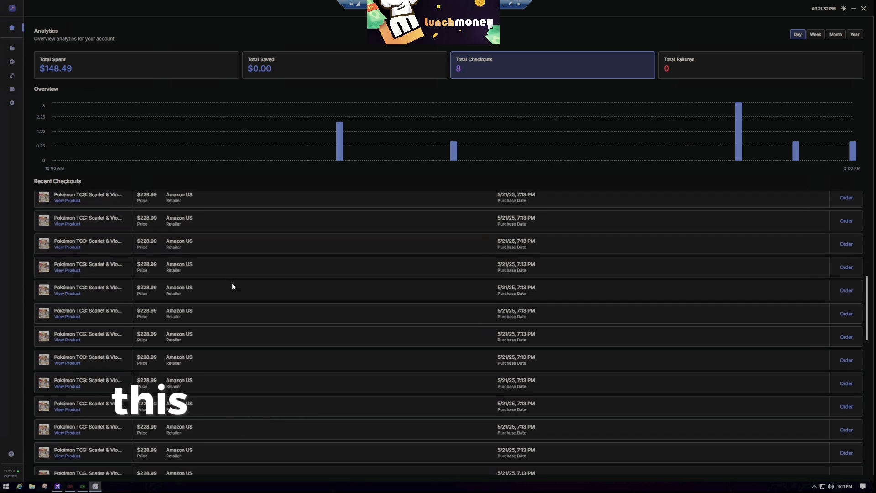
pyautogui.scroll(10, 232, 290)
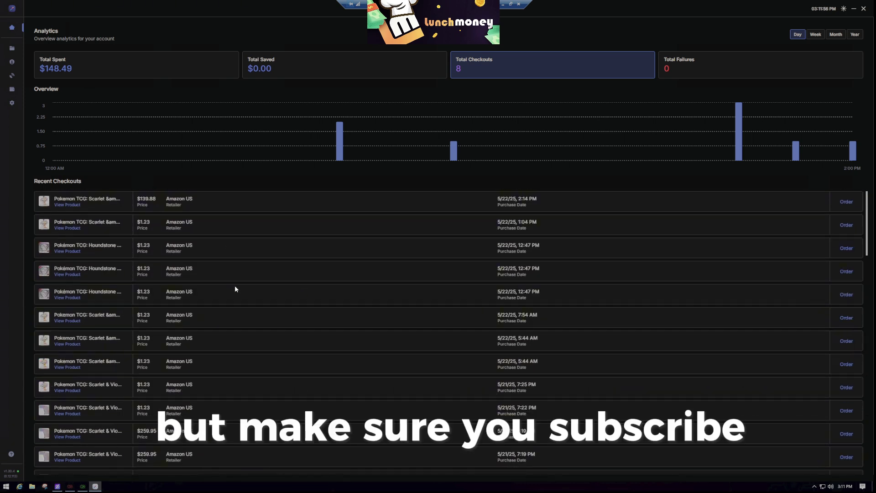
pyautogui.scroll(-4, 237, 289)
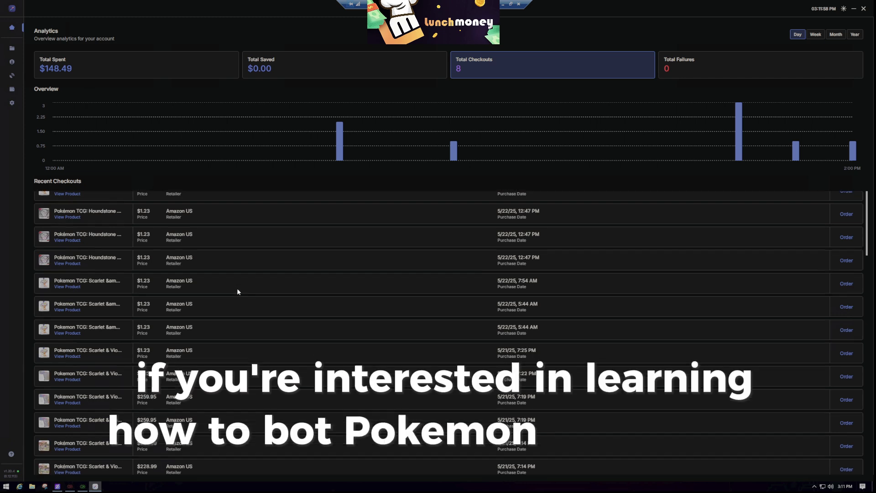
pyautogui.scroll(5, 237, 289)
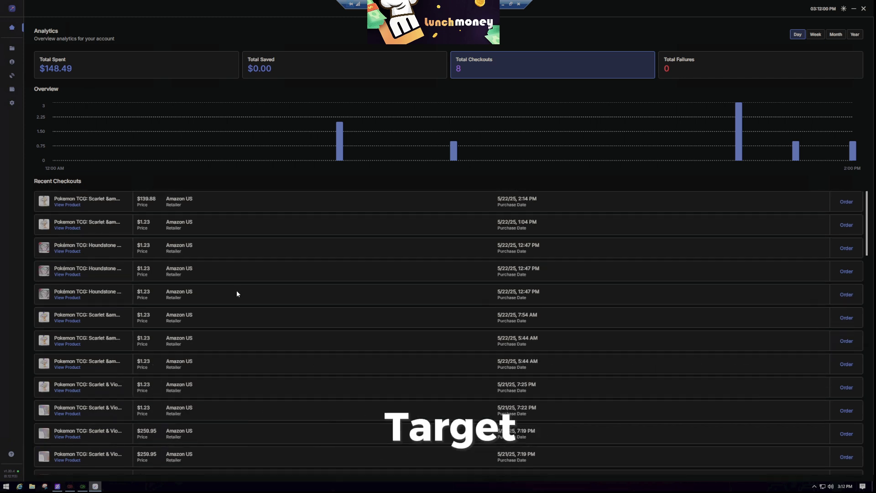
pyautogui.scroll(-2, 234, 294)
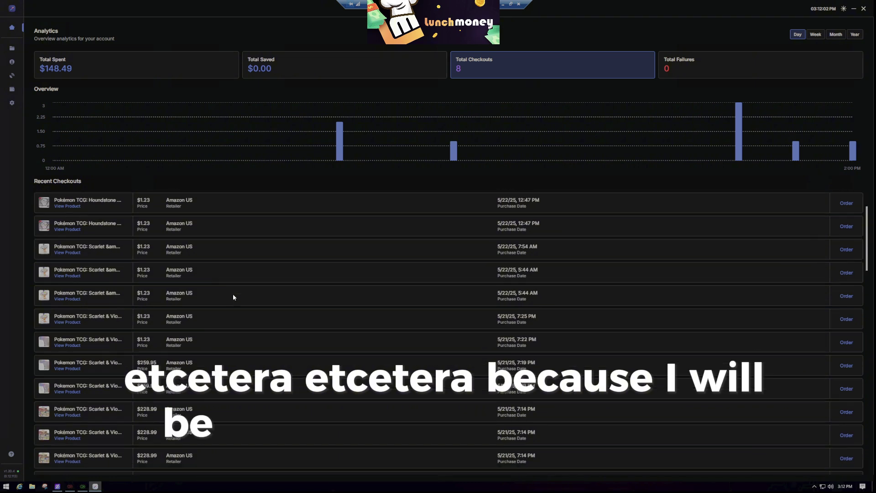
pyautogui.scroll(2, 228, 299)
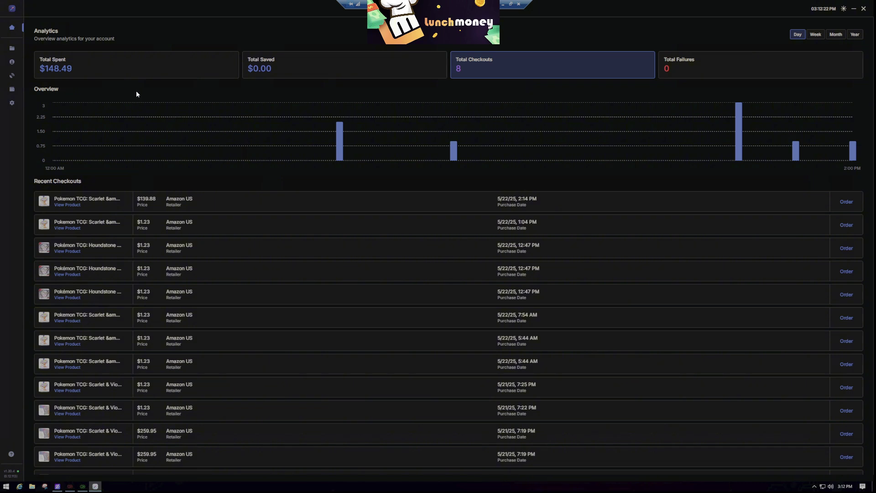
pyautogui.click(10, 64)
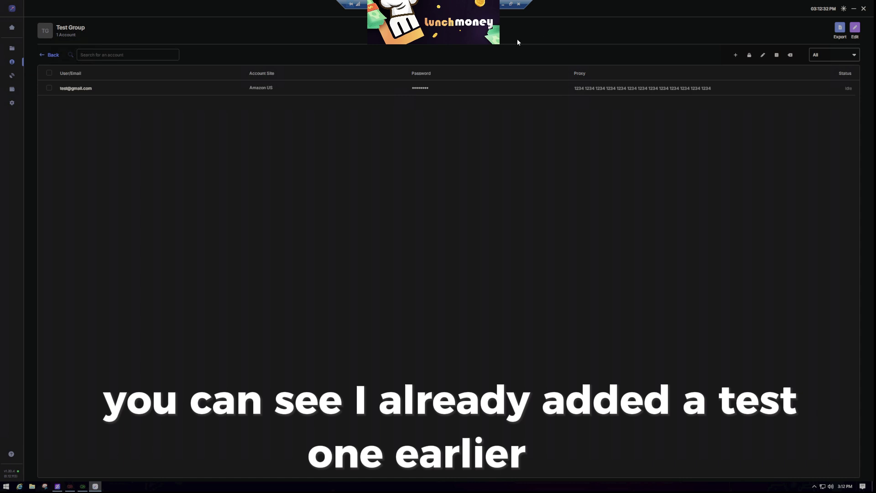
pyautogui.click(735, 57)
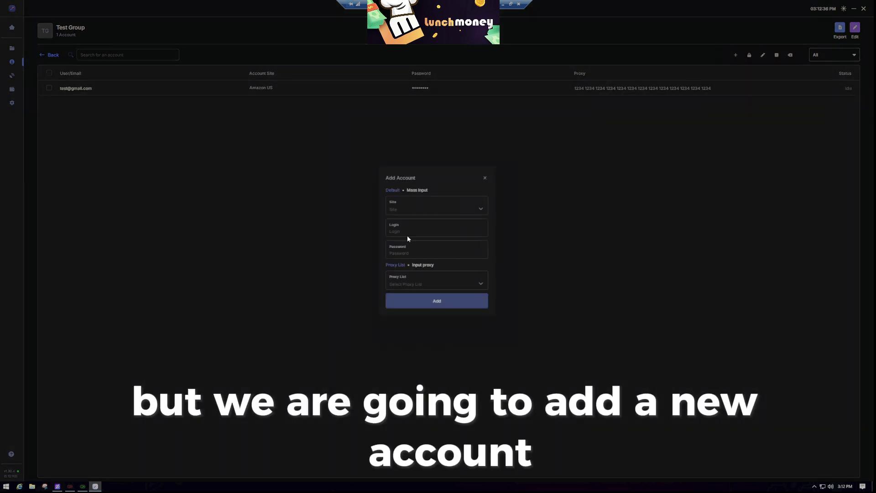
# Keep single-account entry and set the account's site to Amazon US.
pyautogui.click(415, 189)
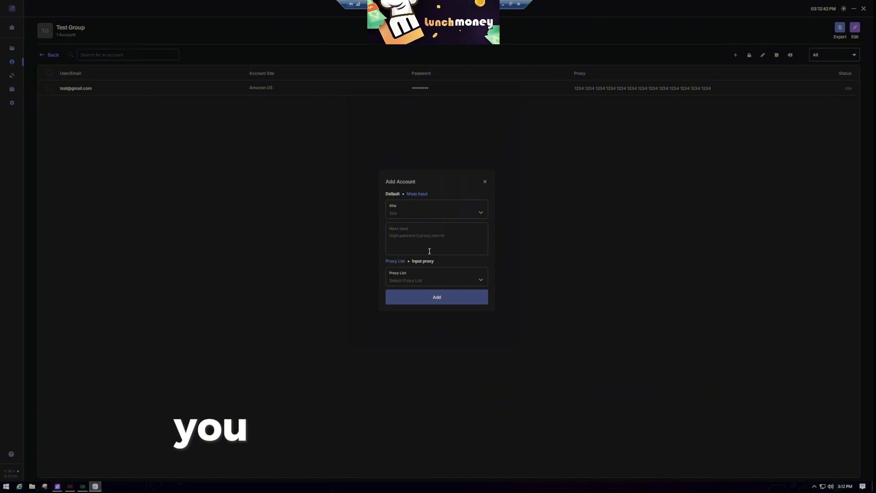
pyautogui.click(392, 194)
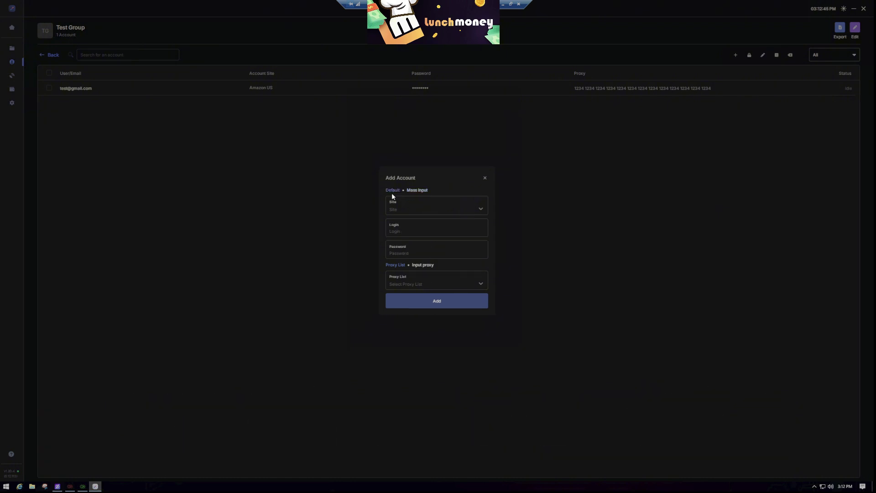
pyautogui.click(428, 208)
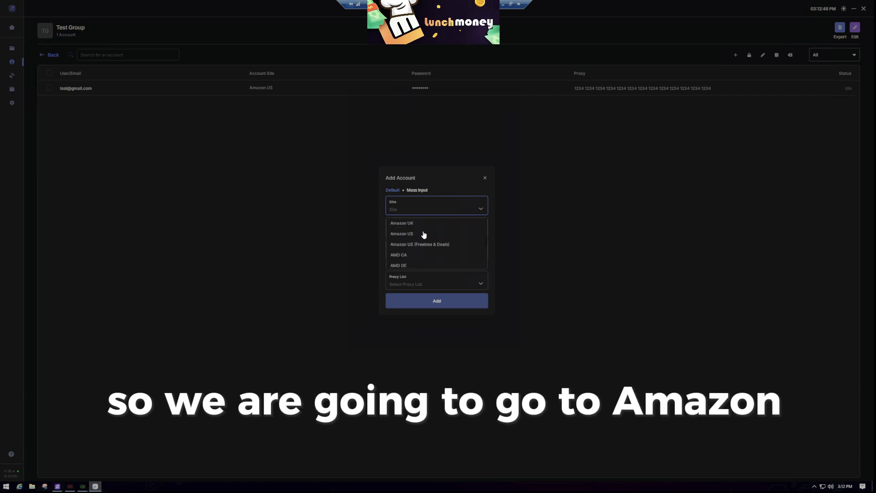
pyautogui.click(414, 234)
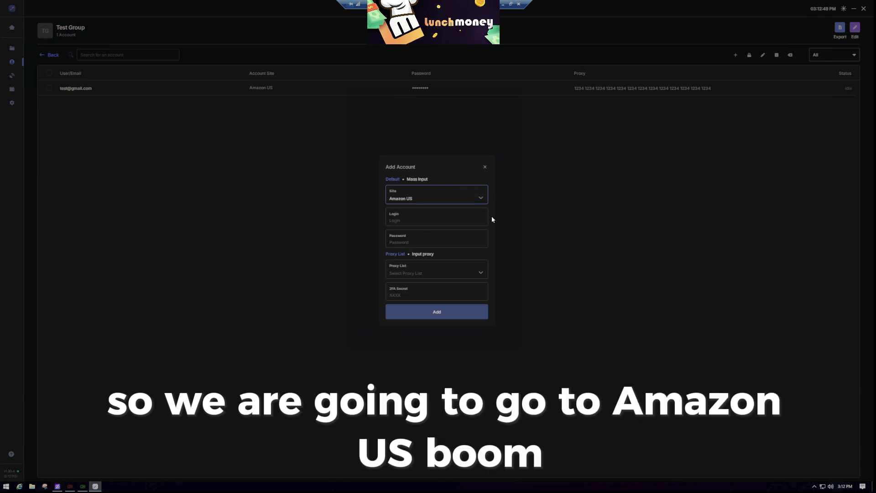
# Enter the account's login e-mail and password, and assign the Monitor Proxies list.
pyautogui.click(413, 220)
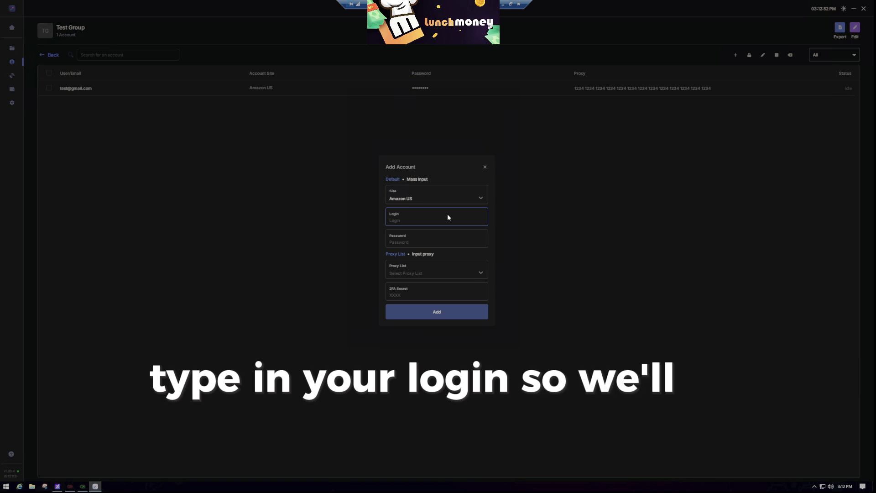
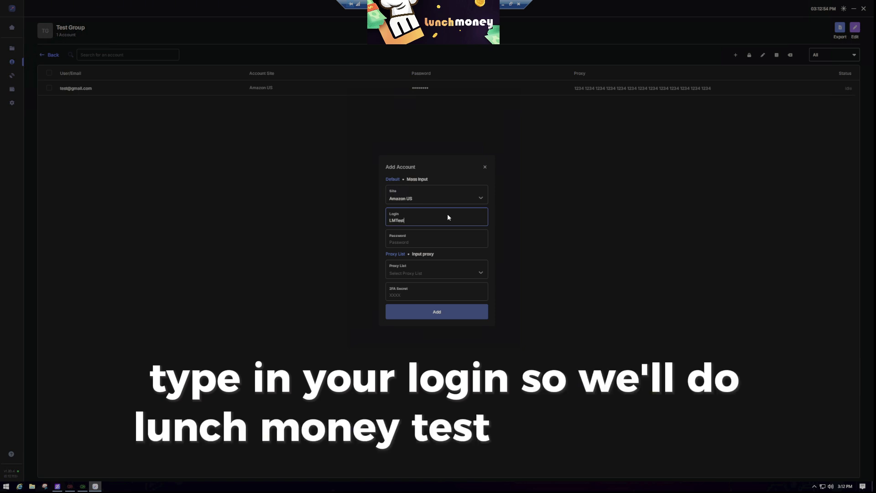
pyautogui.press('Tab')
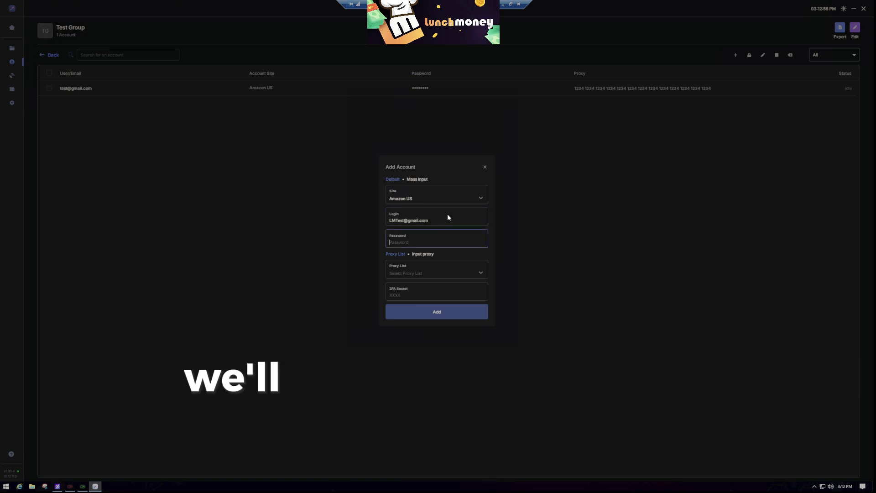
pyautogui.write('•••••')
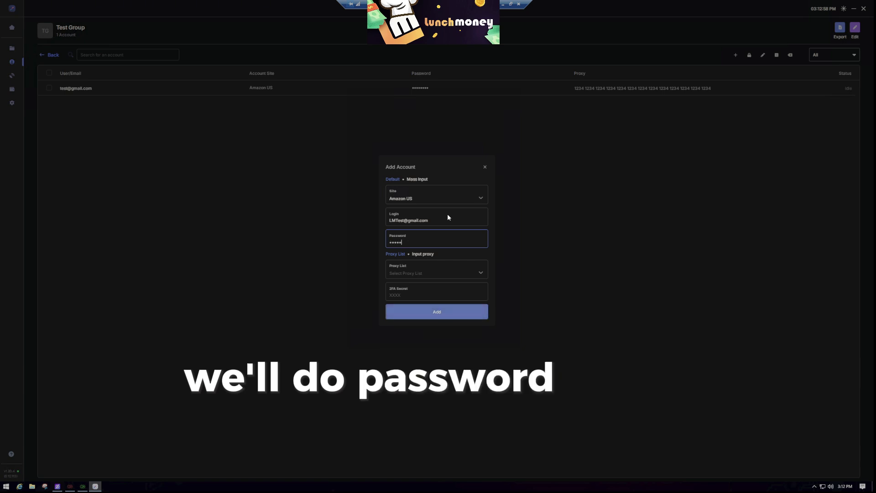
pyautogui.write('••')
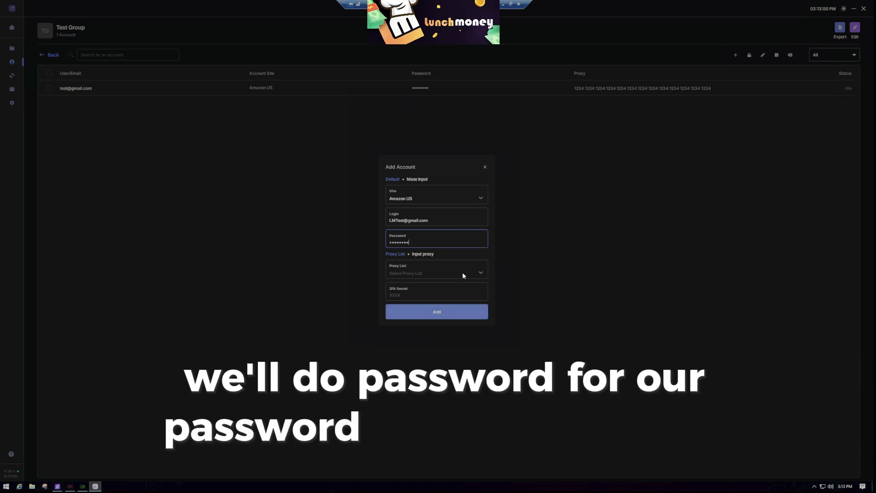
pyautogui.click(462, 275)
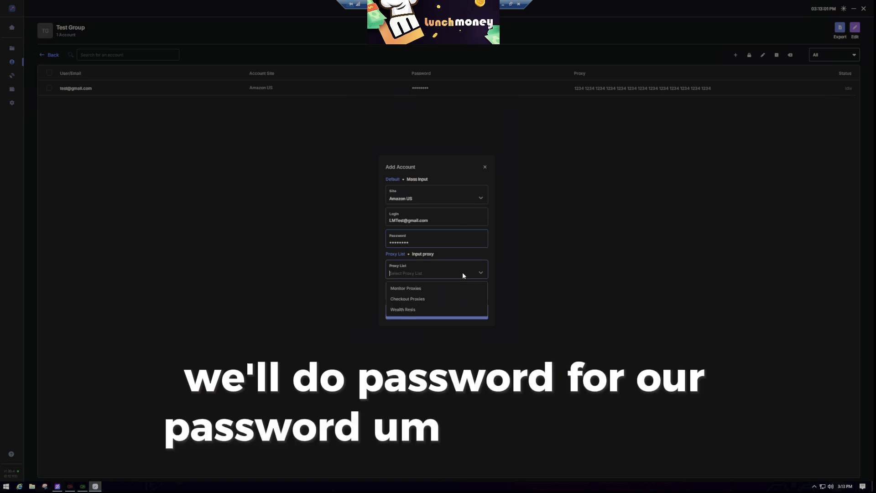
pyautogui.click(423, 289)
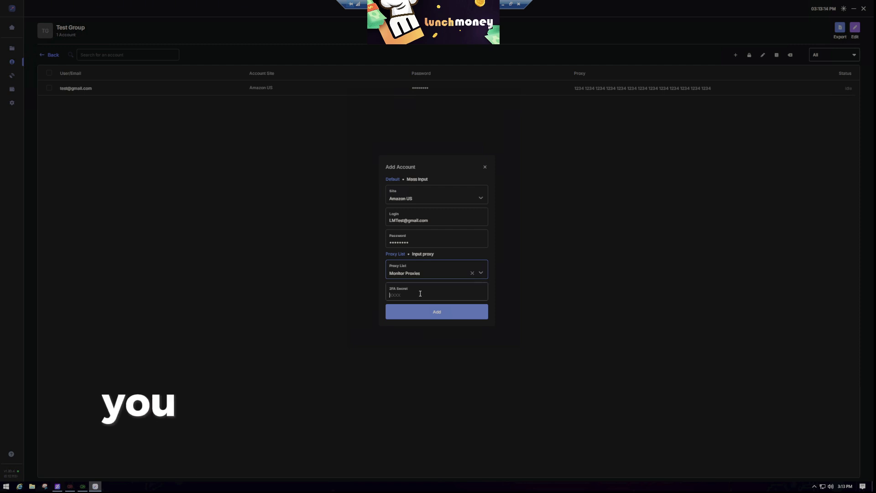
# Select the 2FA Secret field, ready for the Amazon authenticator key.
pyautogui.click(418, 292)
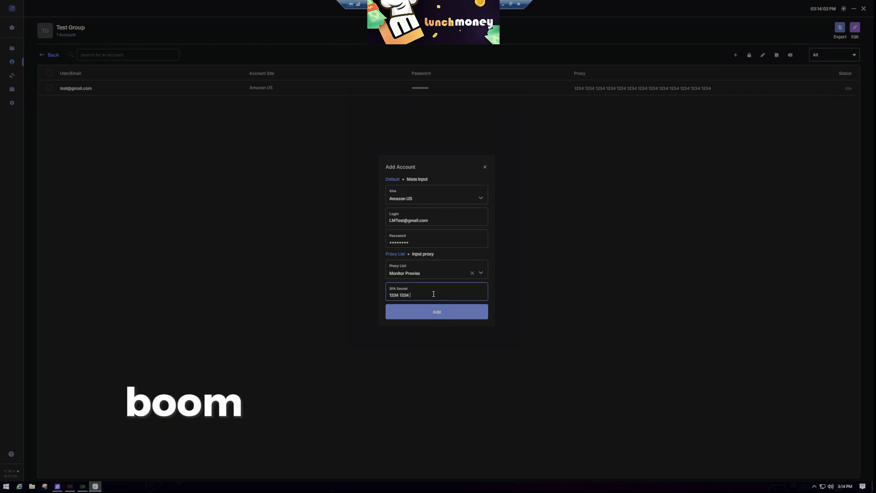
# Enter the 2FA secret and add the Amazon US account, bringing Test Group to 2 accounts.
pyautogui.write('1234 1234 12341234 1234 1234')
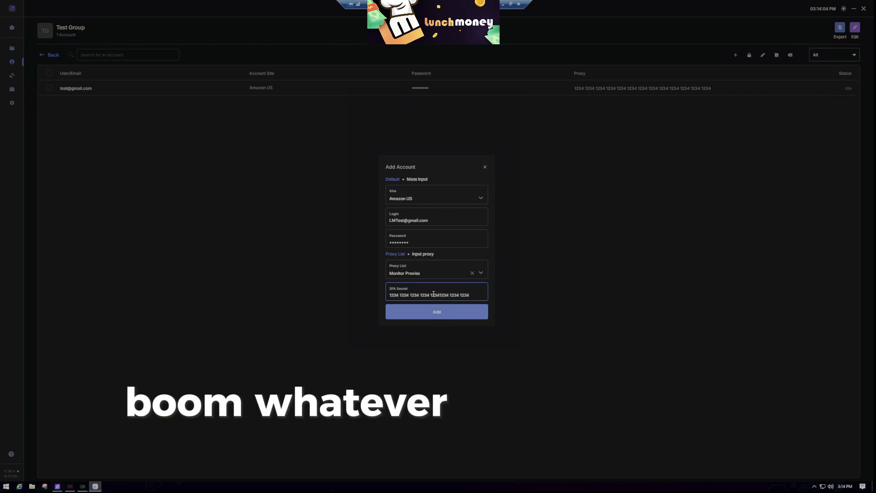
pyautogui.click(439, 295)
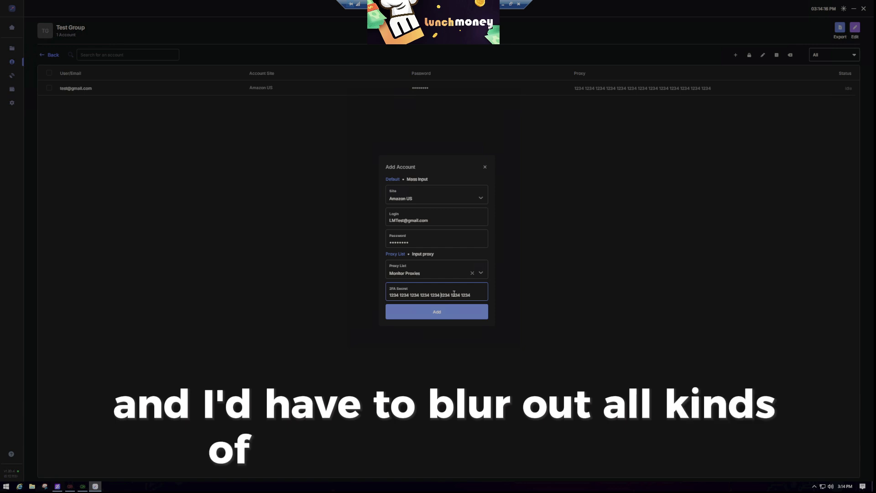
pyautogui.moveTo(472, 296); pyautogui.dragTo(378, 286)
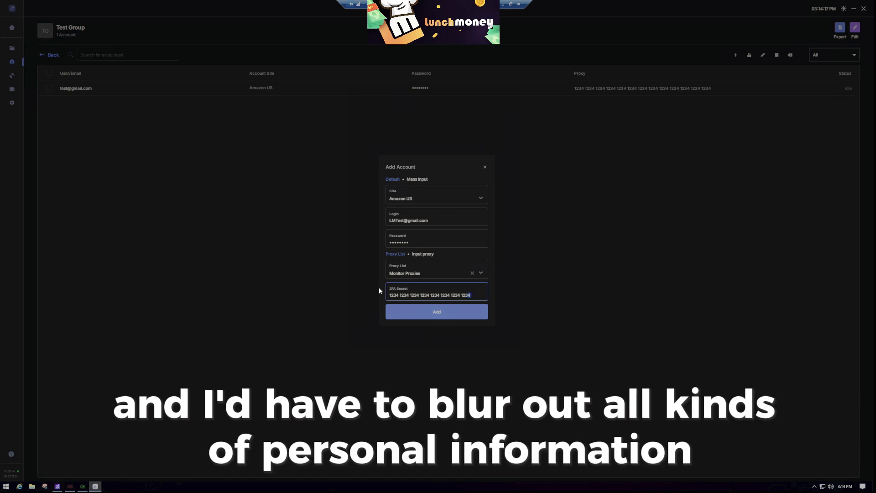
pyautogui.click(456, 294)
pyautogui.click(440, 314)
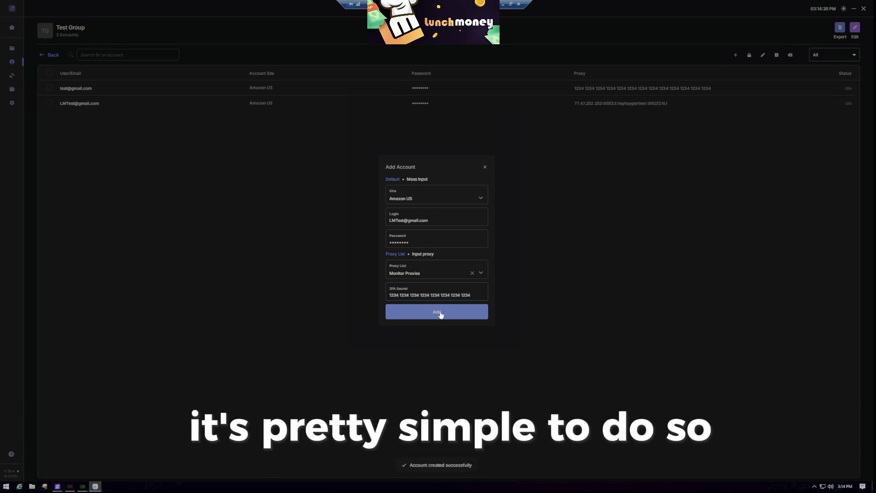
# Close the Add Account form and go to the Proxy Lists page.
pyautogui.click(485, 168)
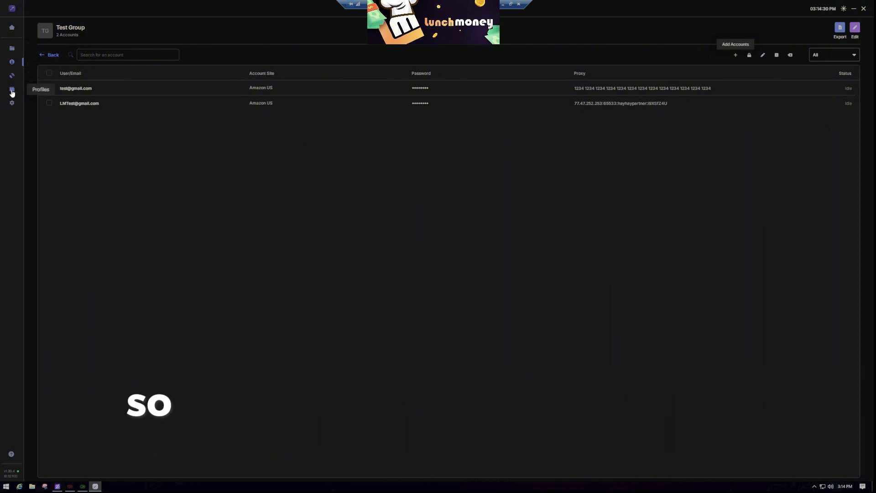
pyautogui.click(11, 77)
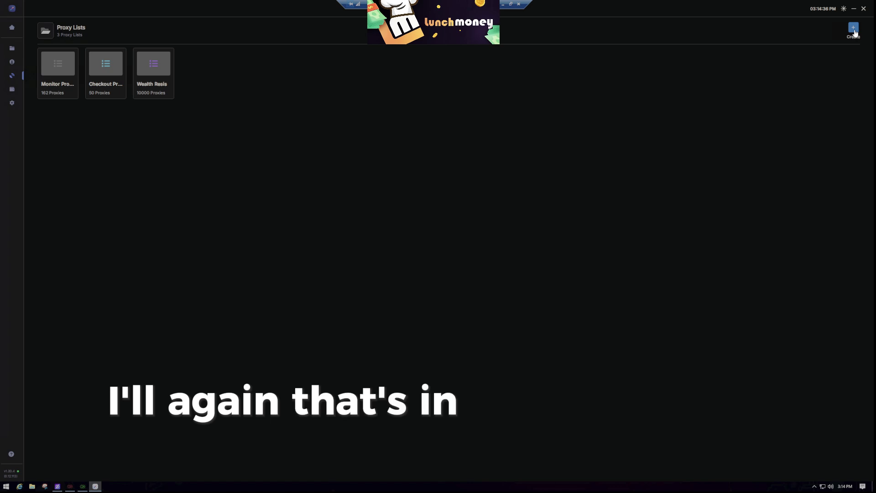
pyautogui.click(854, 29)
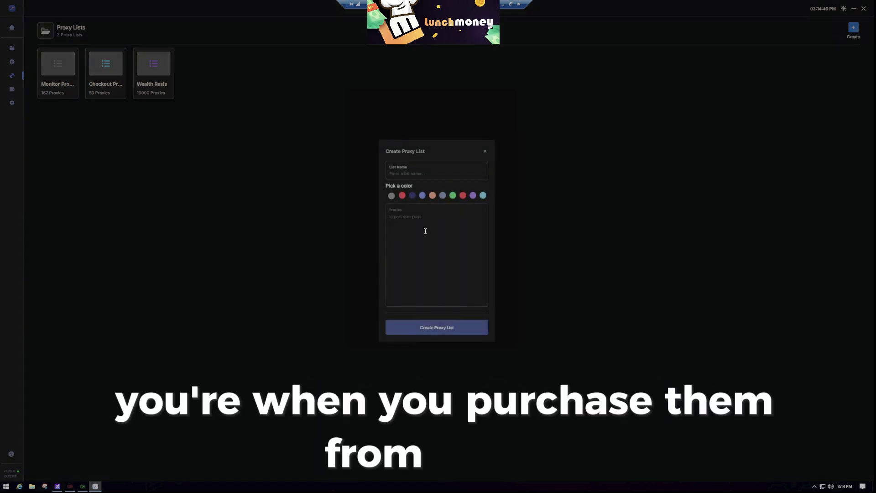
pyautogui.click(417, 240)
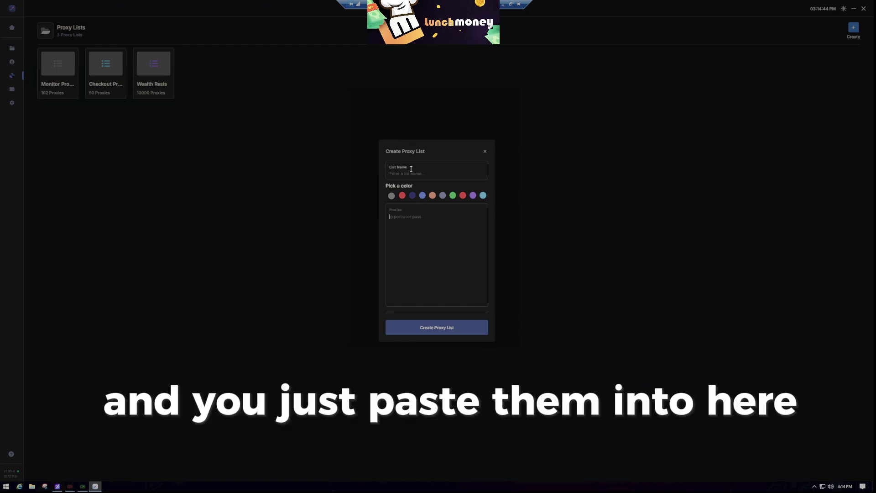
pyautogui.click(478, 175)
pyautogui.write('dsfgsdfgsdfg')
pyautogui.moveTo(450, 174); pyautogui.dragTo(360, 173)
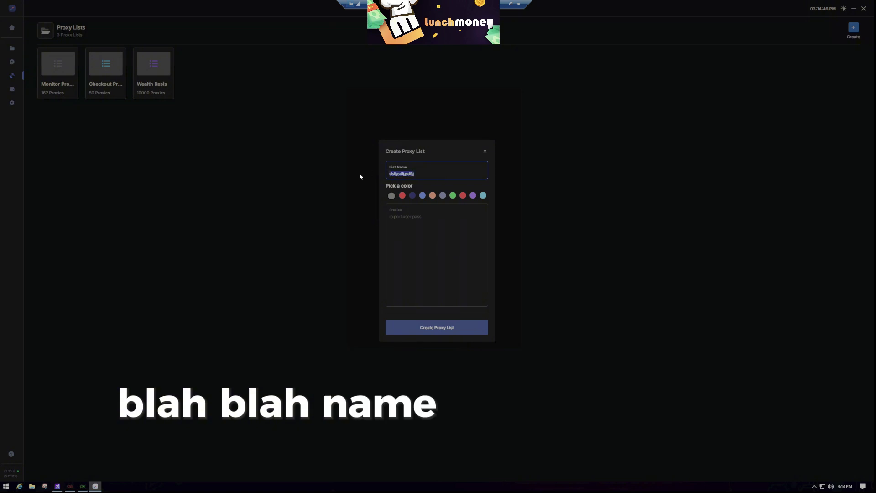
pyautogui.press('BackSpace')
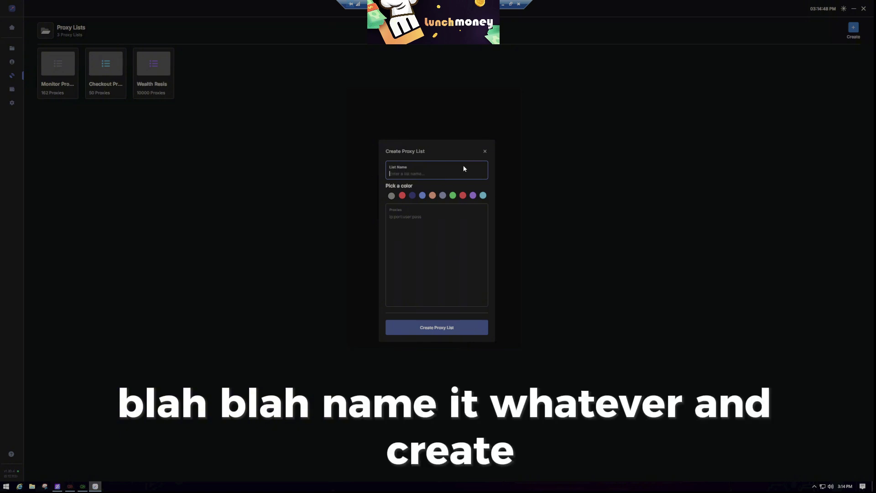
pyautogui.click(485, 153)
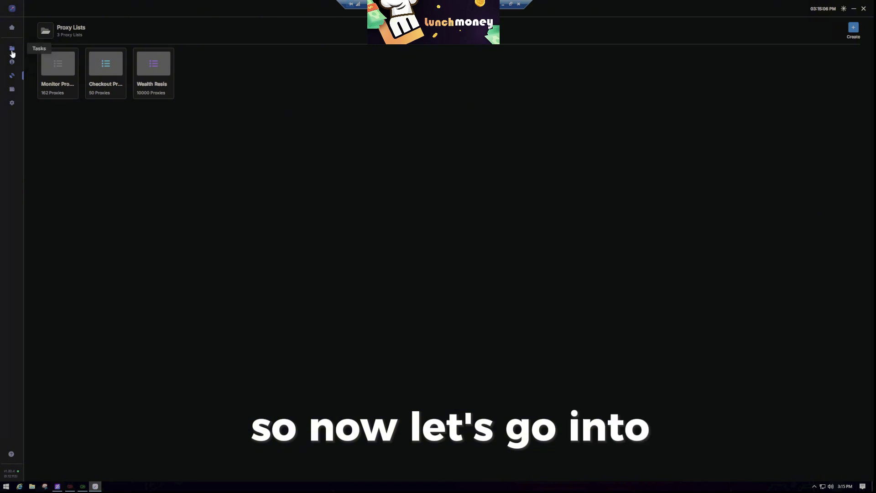
# Show all 34 task groups on the Tasks page and open the Prismatic ETB group's options.
pyautogui.click(12, 52)
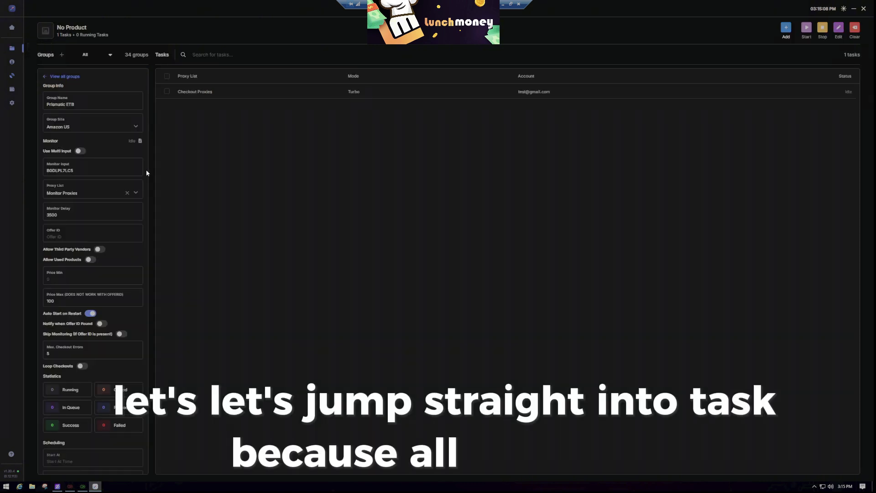
pyautogui.click(46, 75)
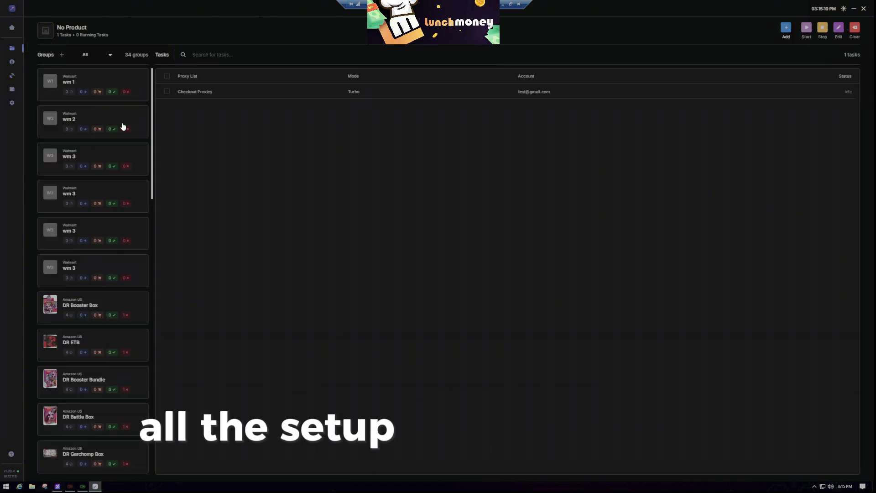
pyautogui.moveTo(152, 99); pyautogui.dragTo(136, 396)
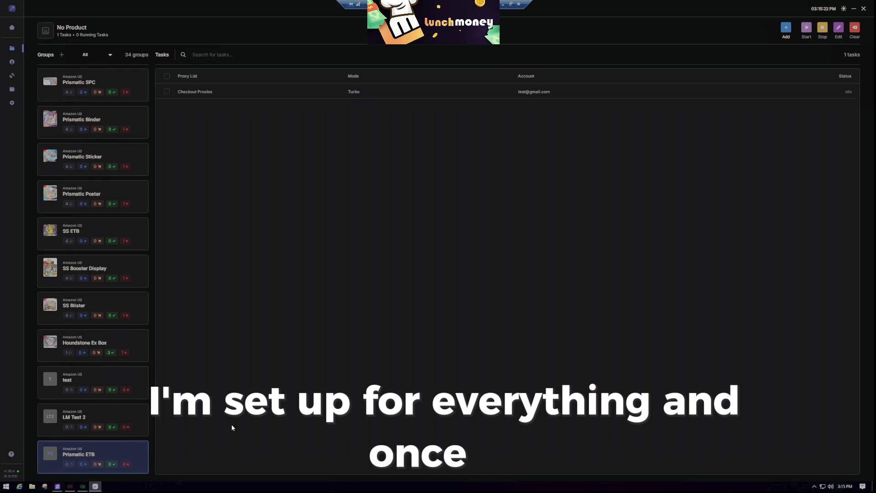
pyautogui.rightClick(121, 451)
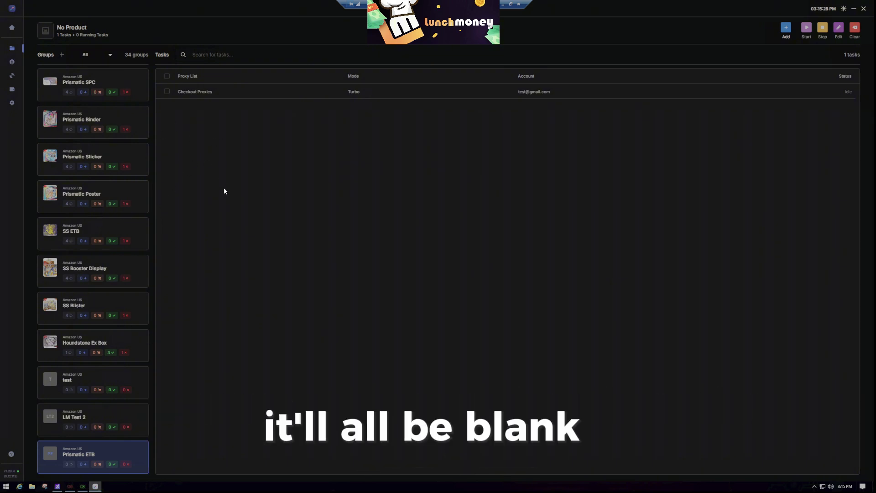
# Create an Amazon US task group named 'Prismatic SPC' and select its monitor input.
pyautogui.click(62, 55)
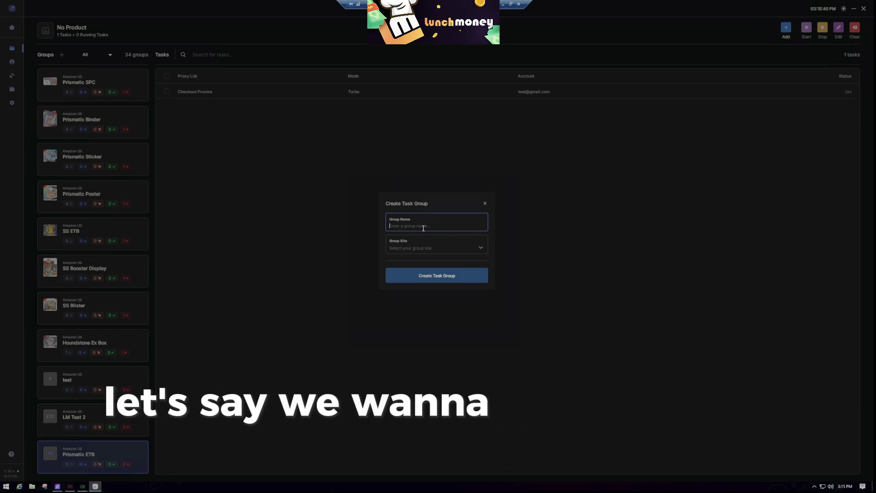
pyautogui.write('sma')
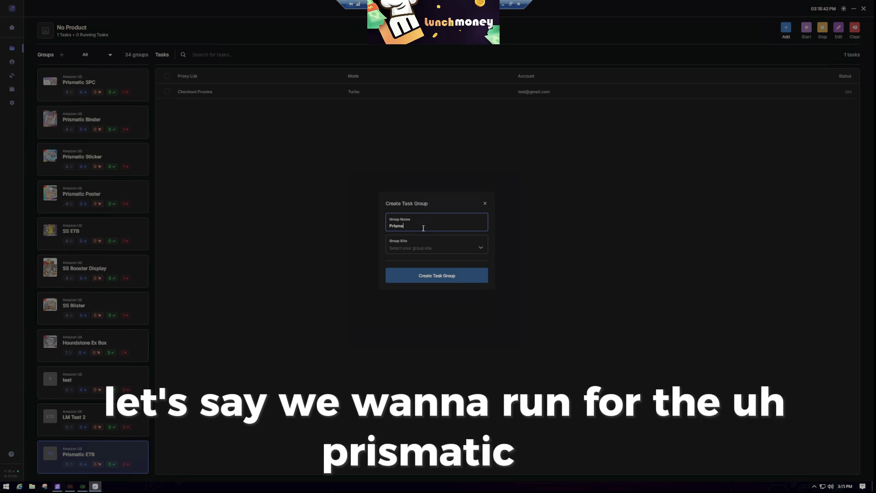
pyautogui.write('tic SPC')
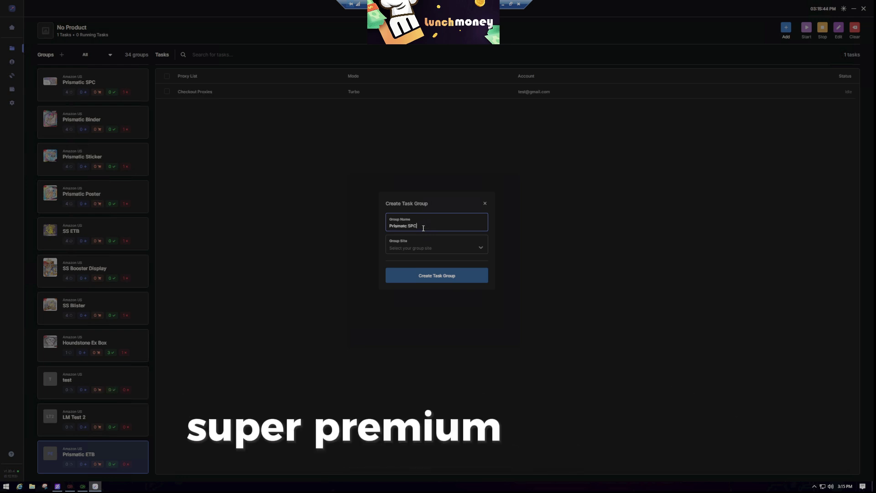
pyautogui.click(406, 225)
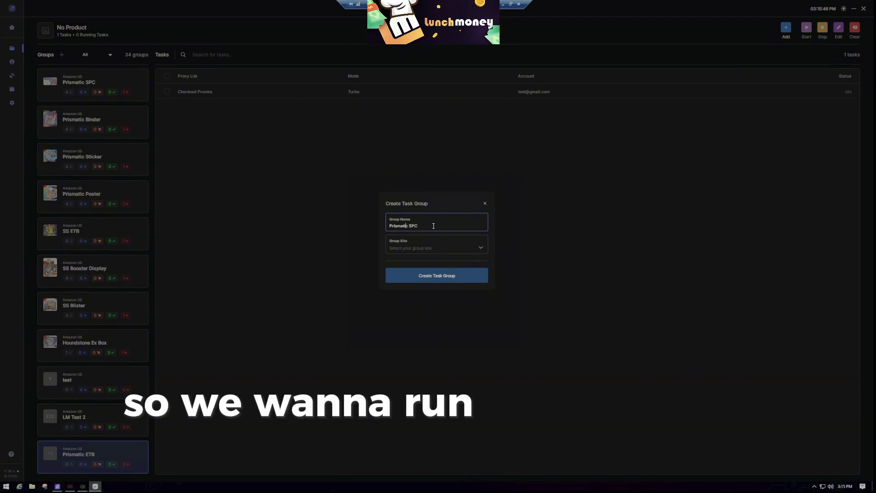
pyautogui.tripleClick(435, 224)
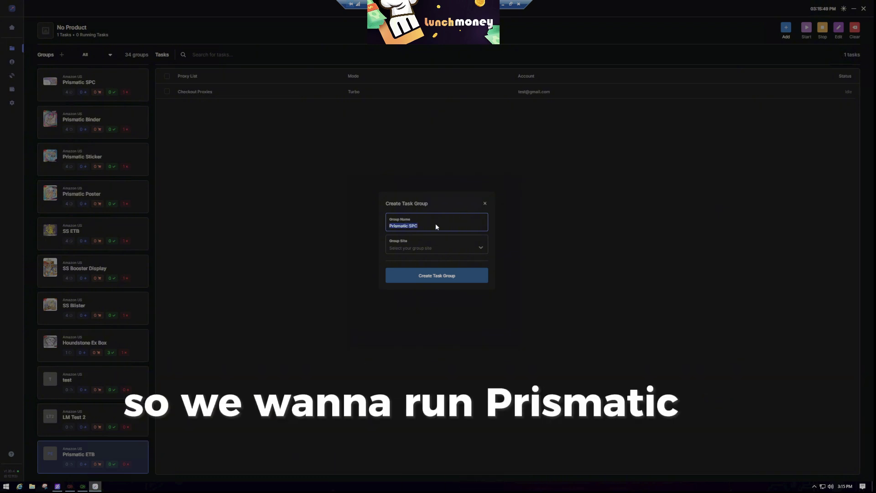
pyautogui.click(453, 247)
pyautogui.scroll(-5, 428, 287)
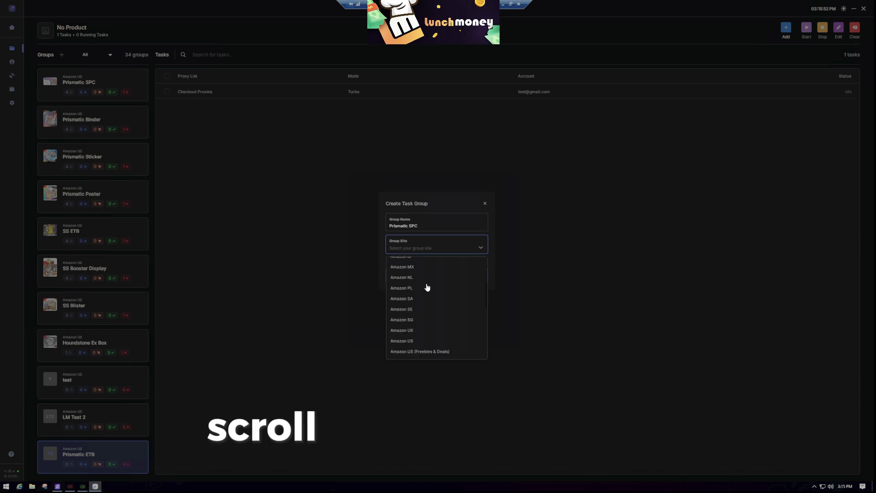
pyautogui.click(417, 307)
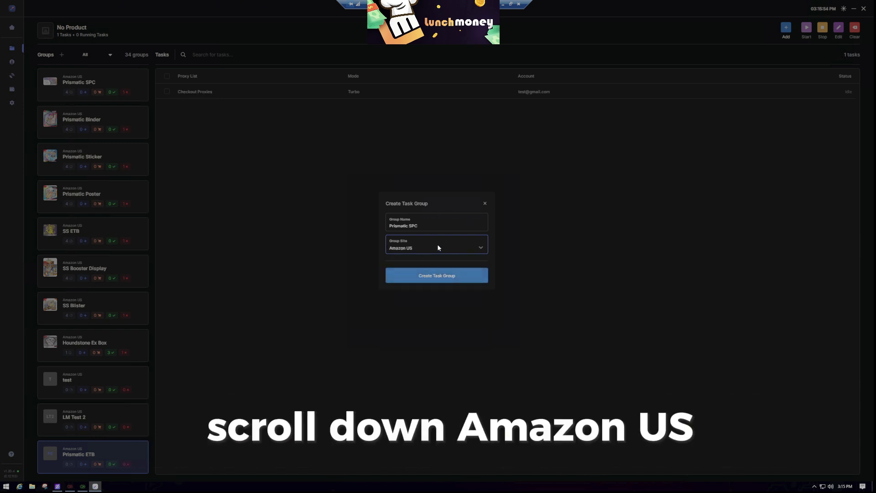
pyautogui.click(437, 276)
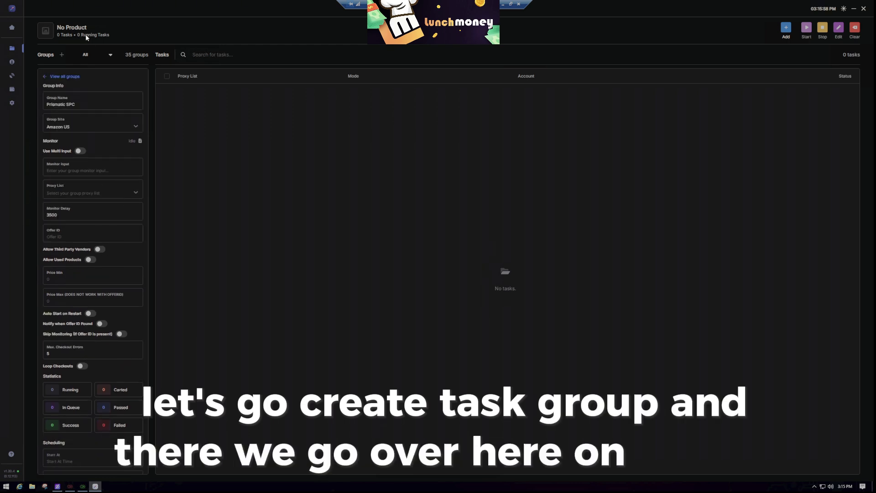
pyautogui.click(75, 172)
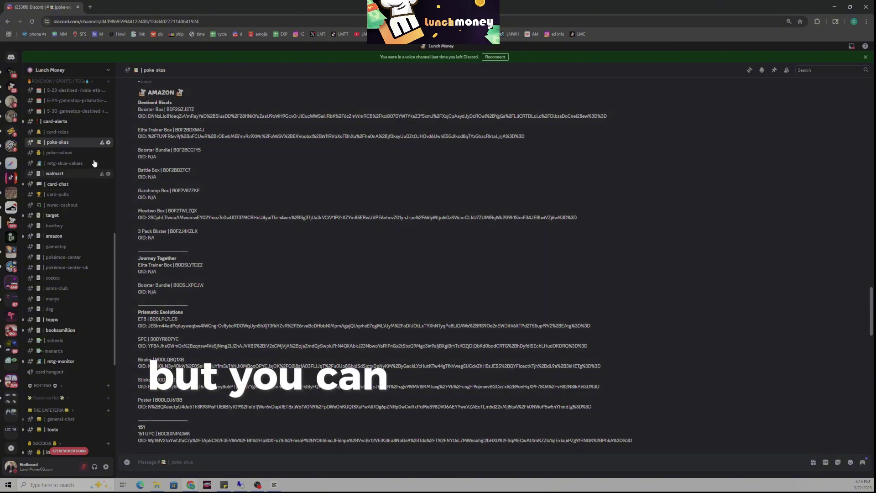
# In poke-values, highlight the Super-Premium Collection's $99.99 MSRP and $270+ resell price.
pyautogui.click(67, 152)
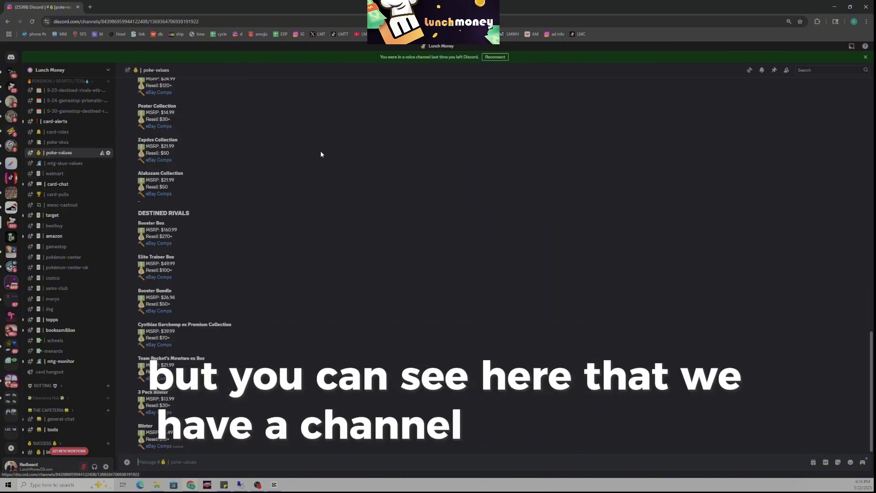
pyautogui.scroll(15, 274, 297)
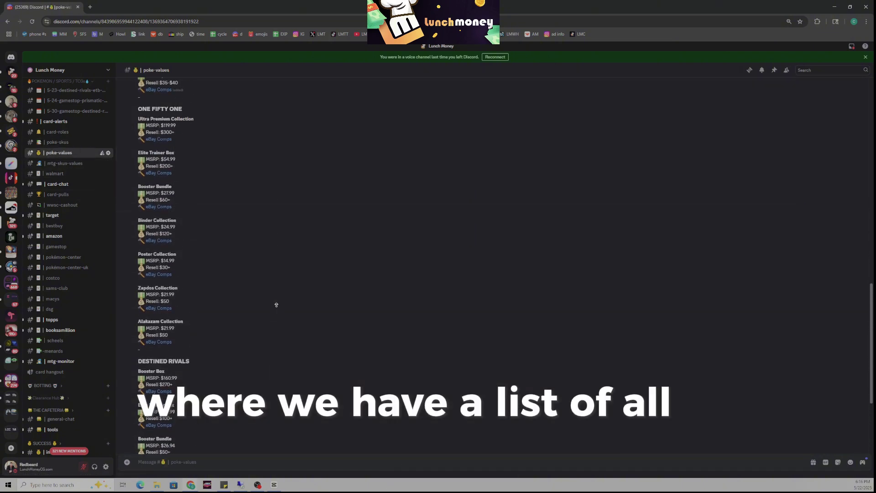
pyautogui.scroll(7, 276, 305)
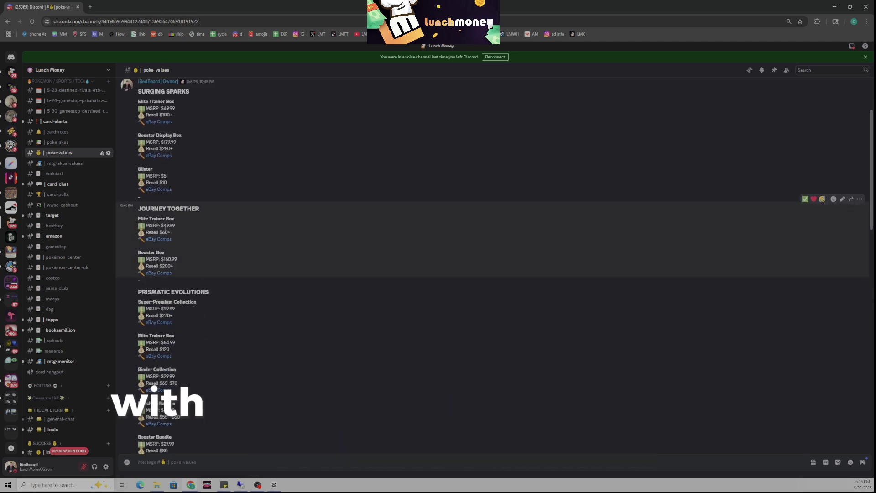
pyautogui.click(167, 229)
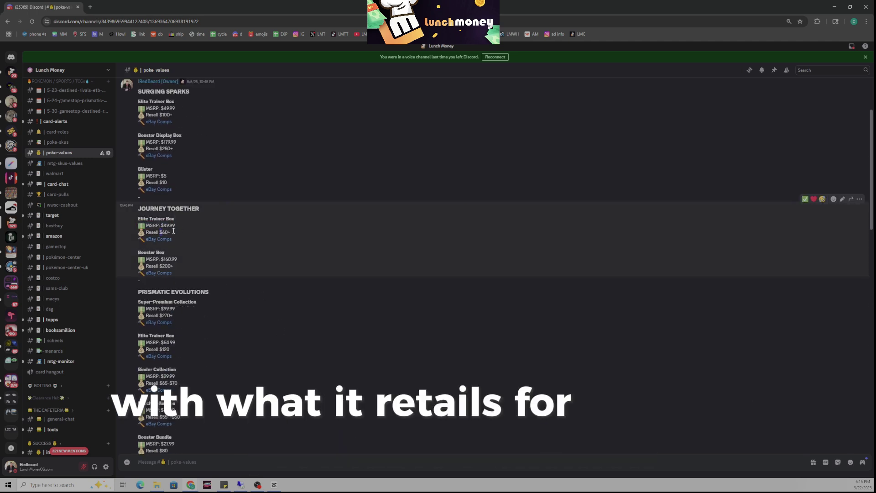
pyautogui.scroll(3, 221, 237)
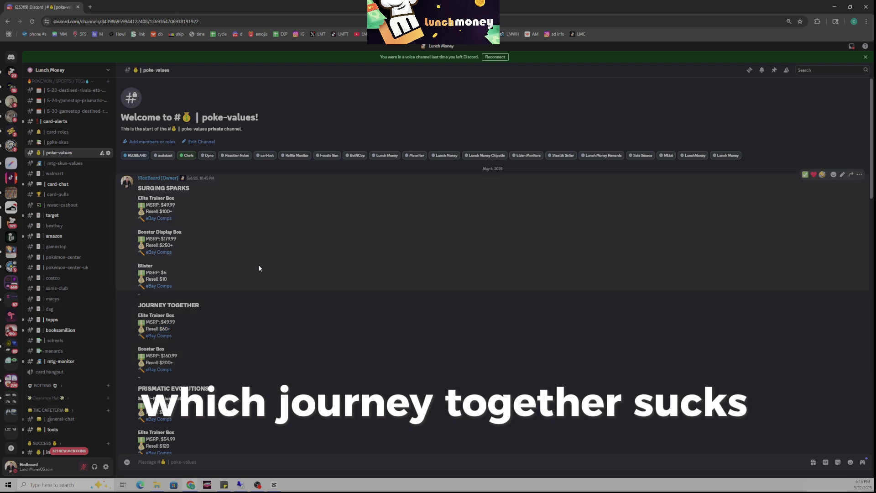
pyautogui.scroll(-3, 242, 257)
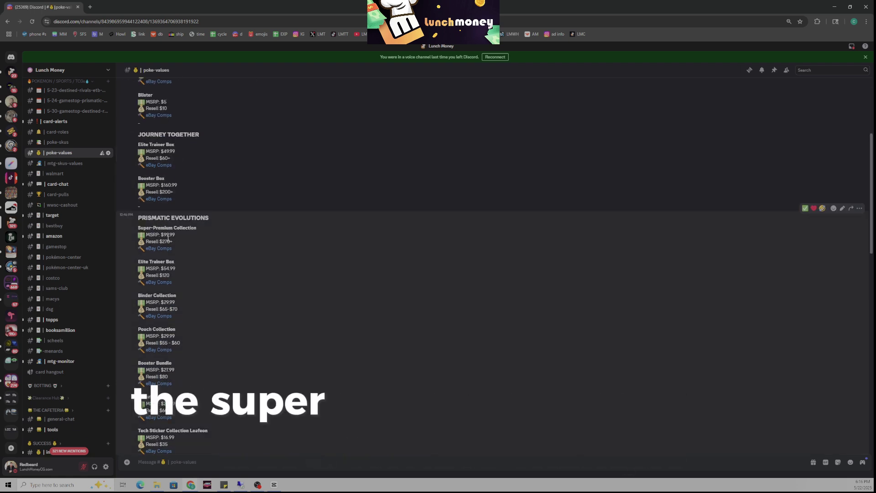
pyautogui.moveTo(160, 235); pyautogui.dragTo(185, 241)
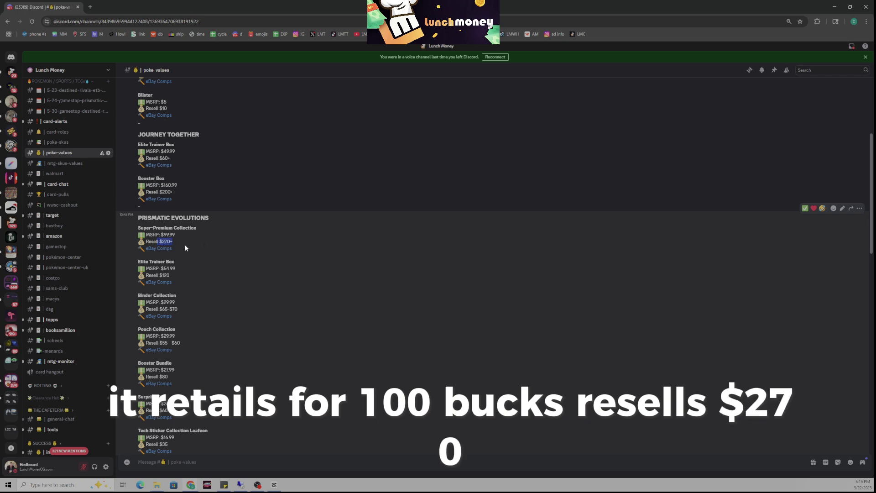
# Review eBay sold comps for the Super-Premium Collection (mostly $200–$248), then return to Discord.
pyautogui.click(163, 249)
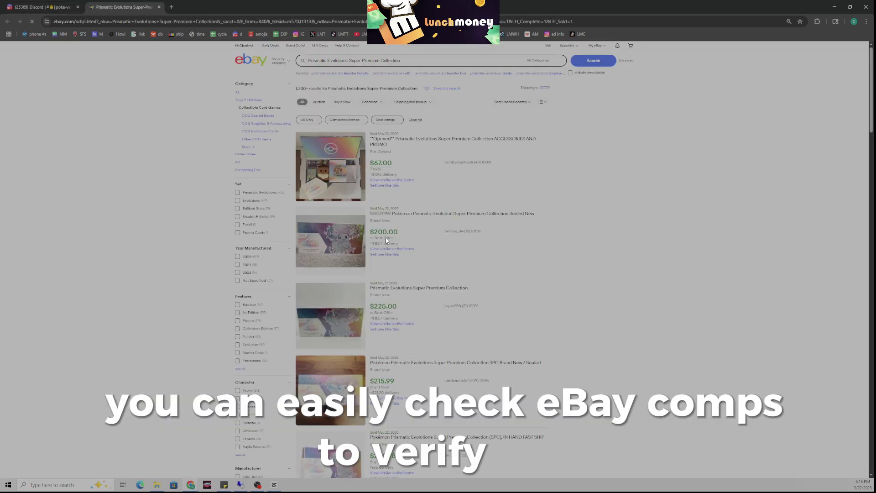
pyautogui.scroll(-5, 385, 237)
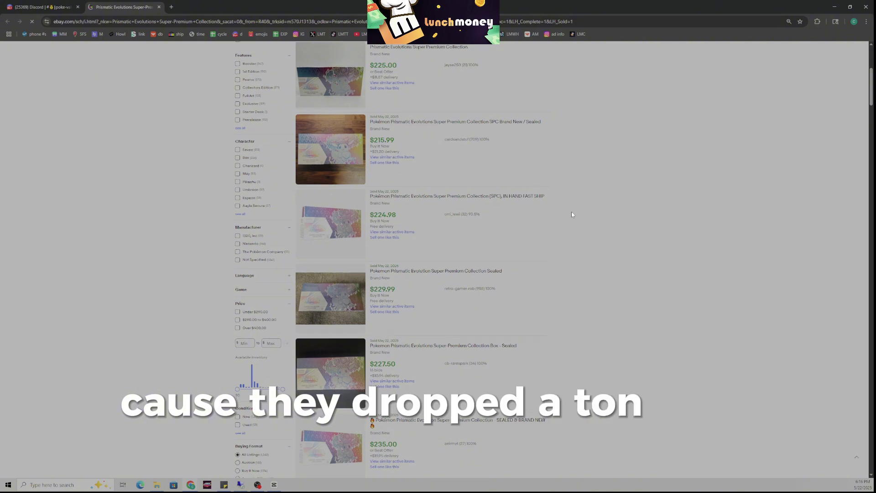
pyautogui.scroll(-15, 572, 214)
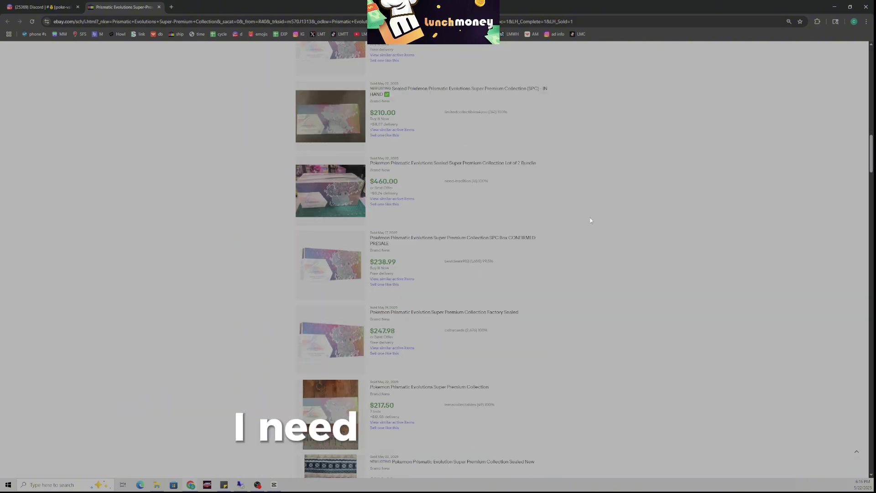
pyautogui.click(41, 7)
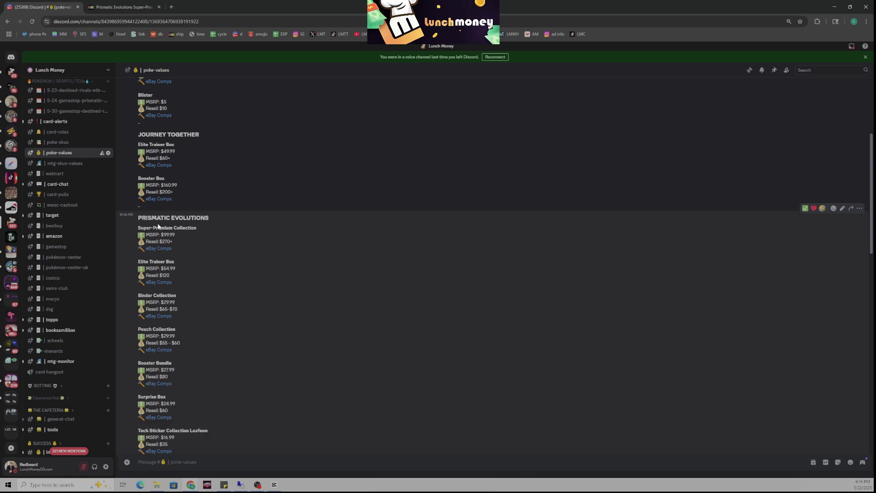
# In poke-skus, select the Prismatic Evolutions SPC Amazon SKU B0DYR8D7YC.
pyautogui.click(57, 143)
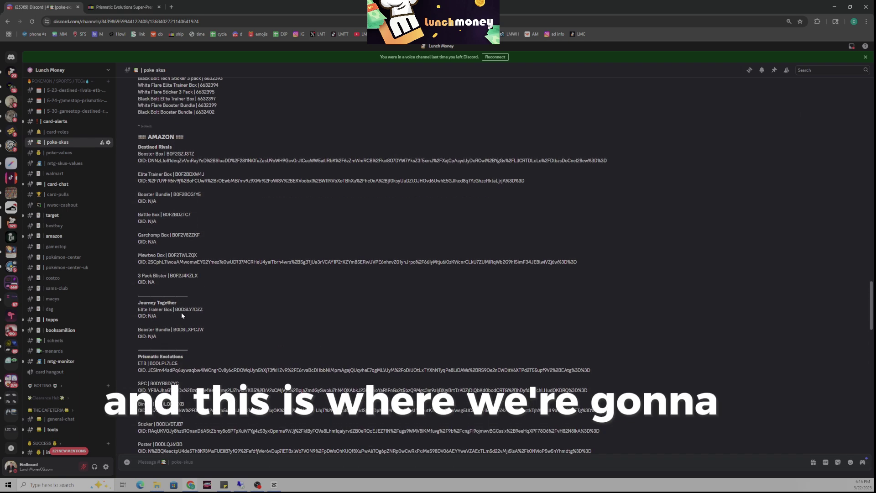
pyautogui.scroll(-3, 169, 330)
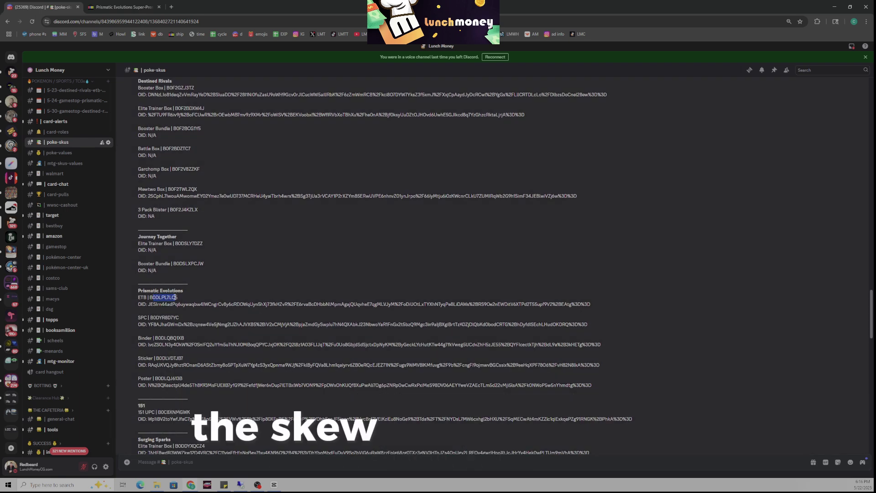
pyautogui.moveTo(157, 304); pyautogui.dragTo(181, 298)
pyautogui.click(151, 297)
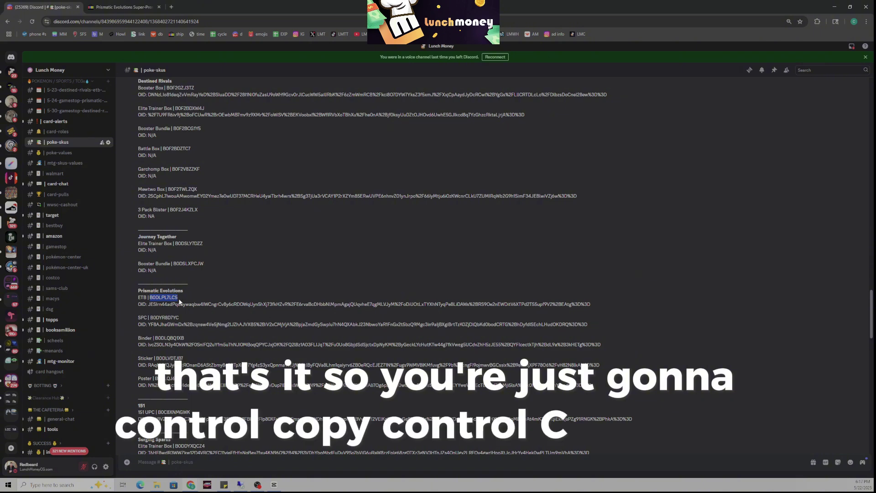
pyautogui.scroll(-2, 180, 278)
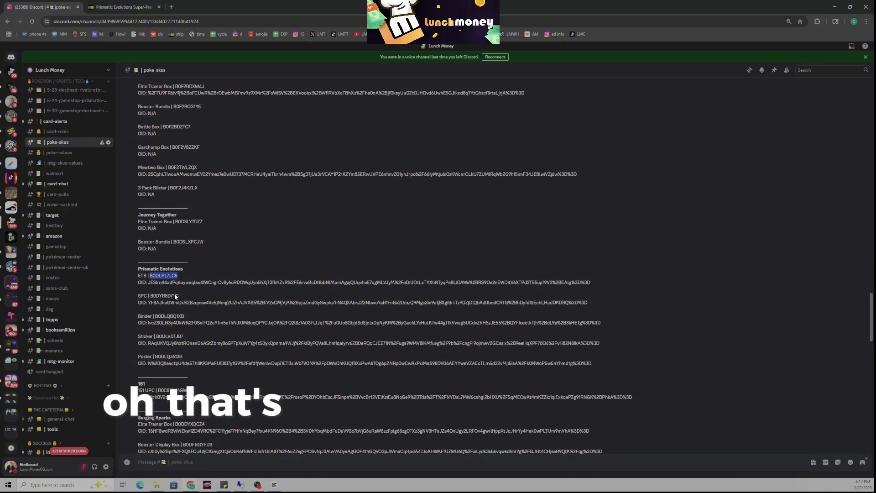
pyautogui.scroll(-2, 167, 292)
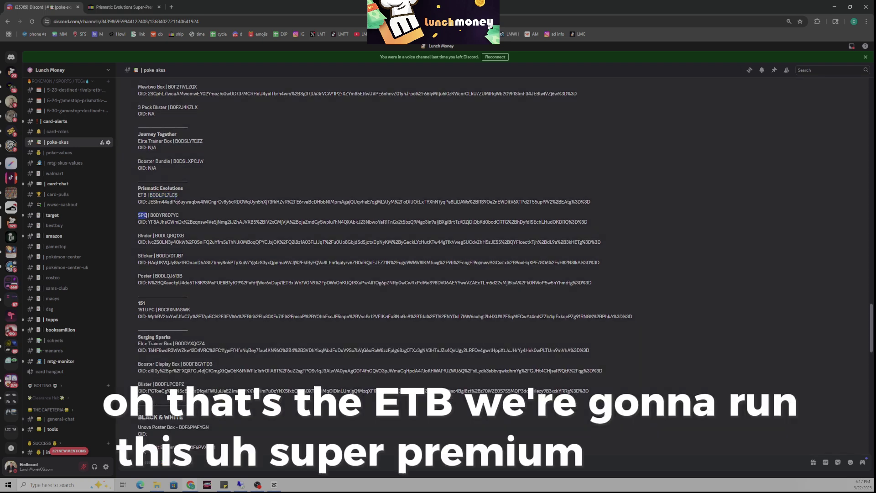
pyautogui.moveTo(151, 215); pyautogui.dragTo(183, 218)
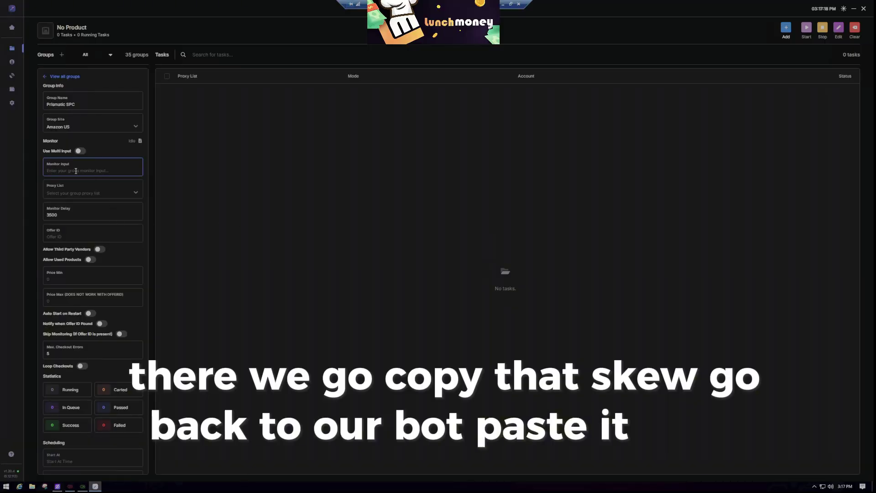
# Paste SKU B0DYR8D7YC as the Prismatic SPC monitor input and show the Proxy List choices.
pyautogui.write('B0DYR8D7YC')
pyautogui.click(130, 190)
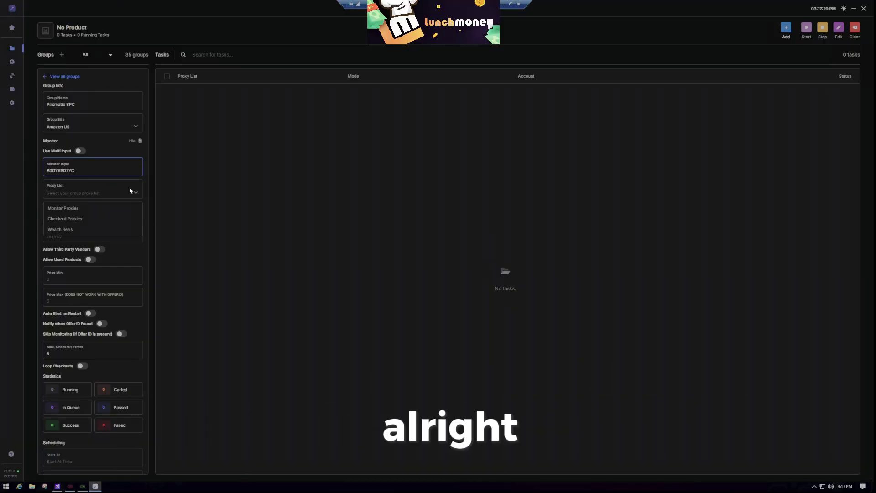
pyautogui.press('Escape')
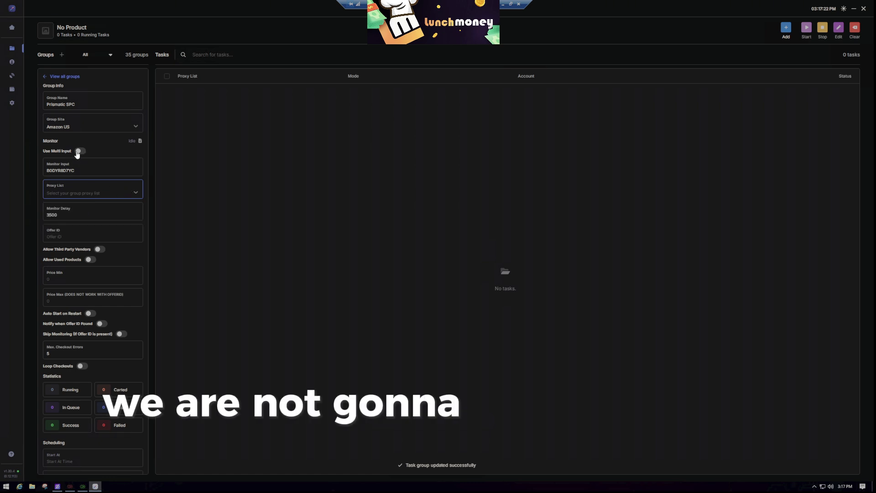
pyautogui.click(120, 193)
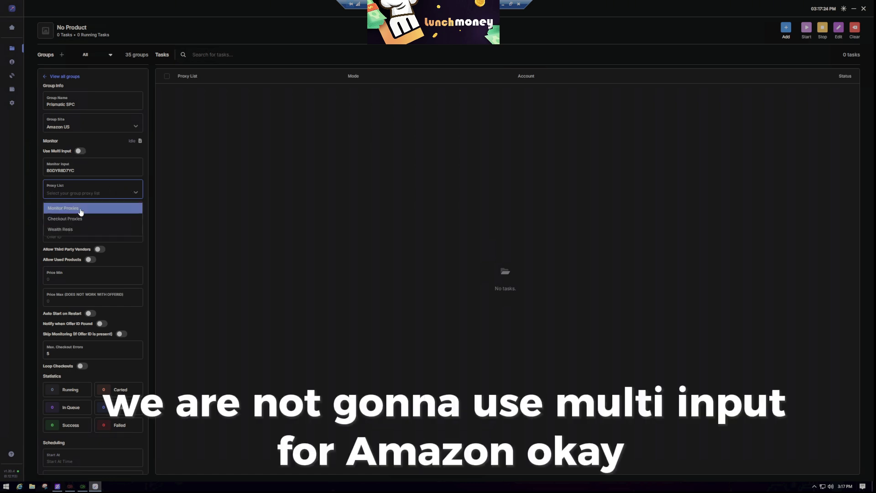